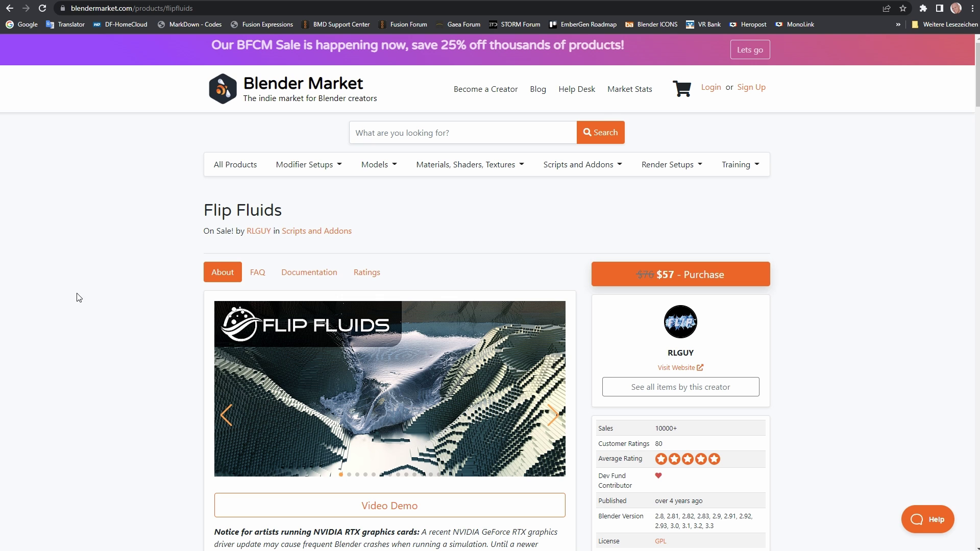
# Step: Scroll the view back and forth to inspect the scene
pyautogui.scroll(-3, 488, 253)
pyautogui.scroll(-8, 488, 253)
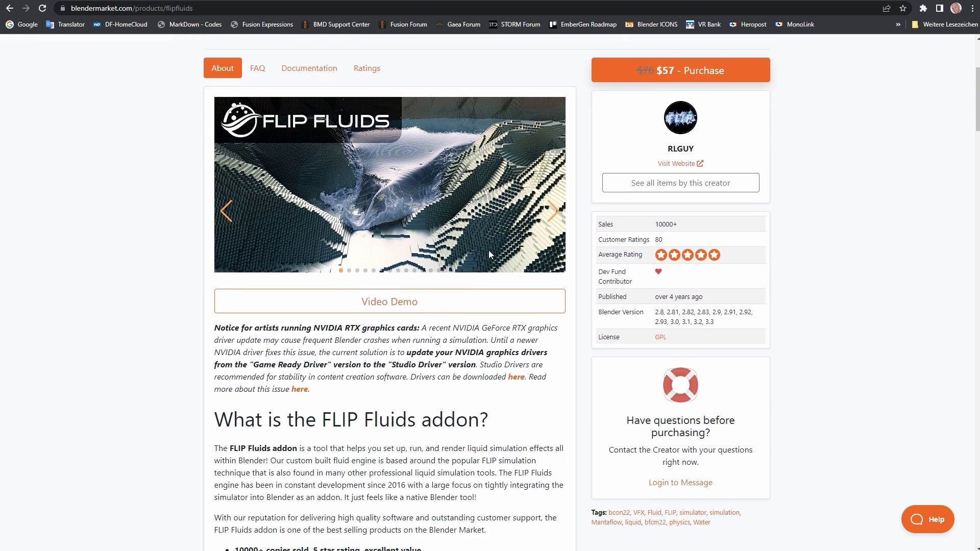
pyautogui.scroll(-20, 488, 254)
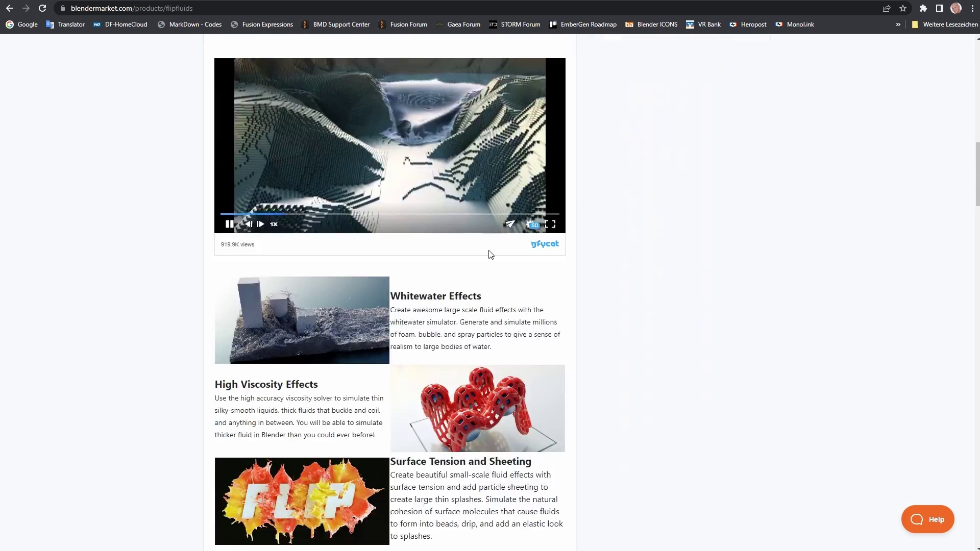
pyautogui.scroll(-15, 489, 254)
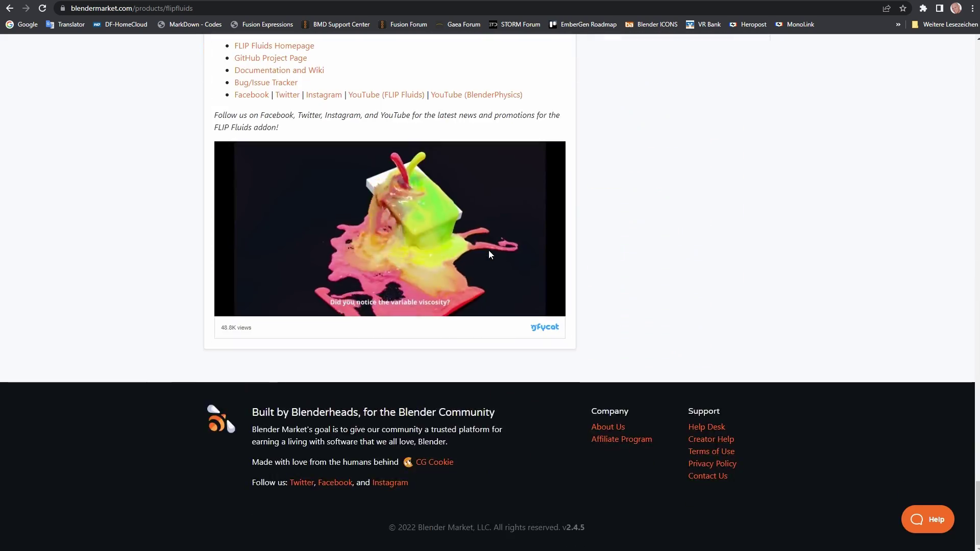
pyautogui.scroll(2, 489, 254)
pyautogui.scroll(3, 490, 253)
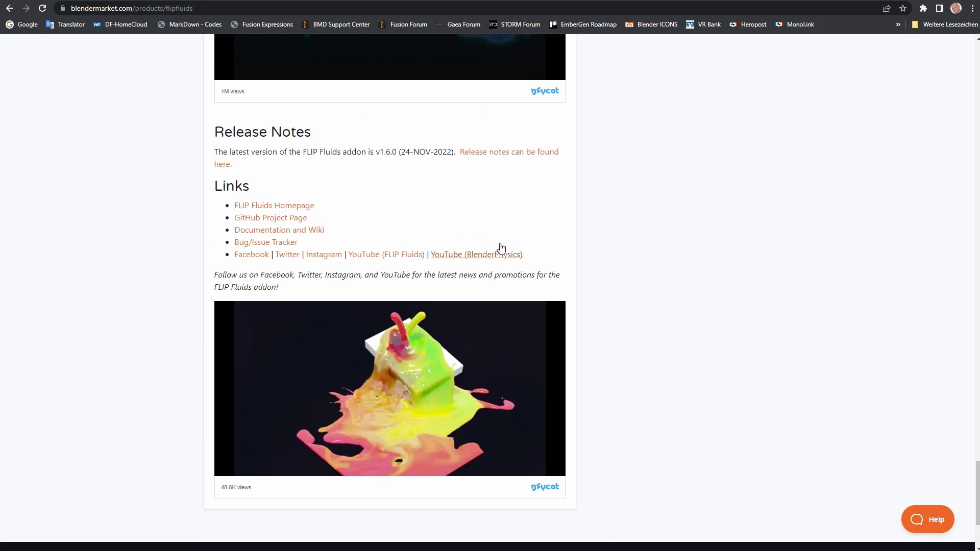
pyautogui.scroll(10, 510, 249)
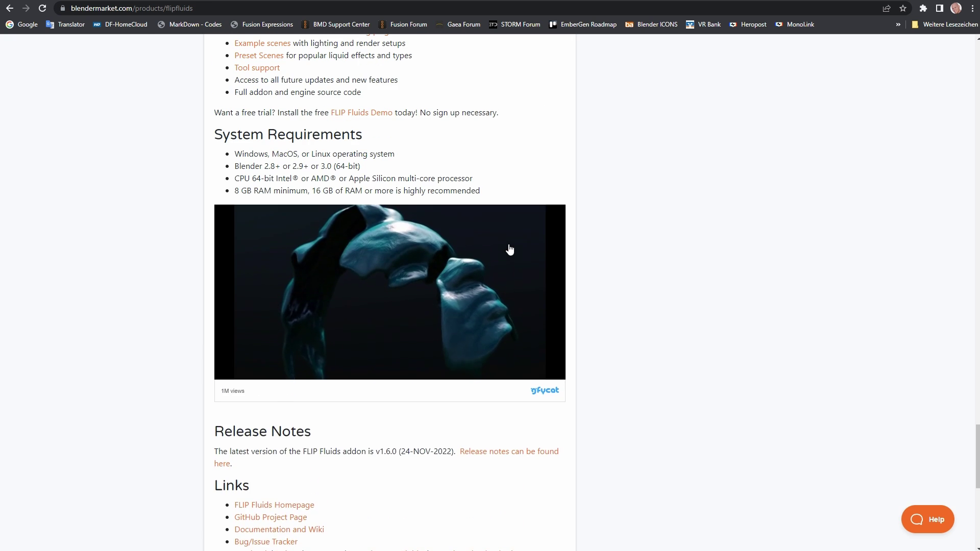
pyautogui.scroll(9, 510, 249)
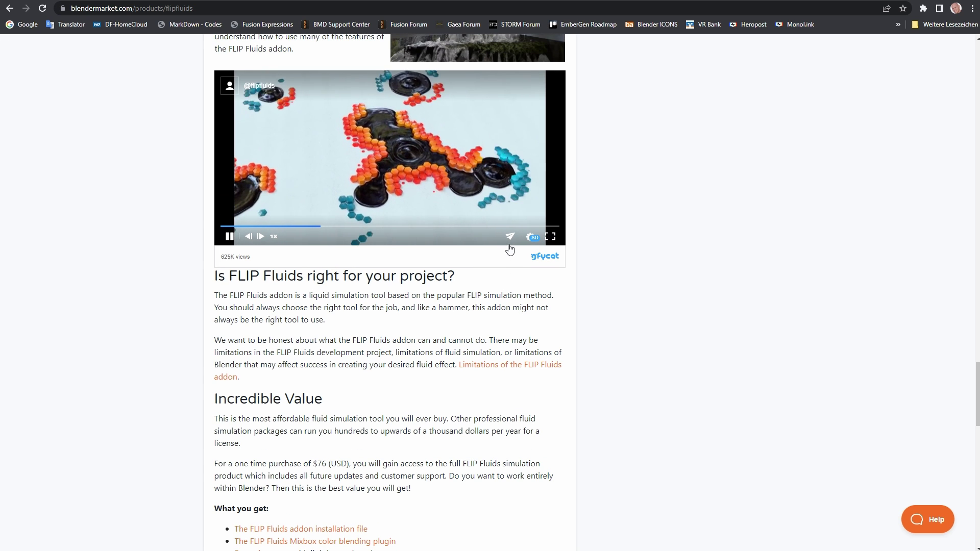
pyautogui.scroll(5, 510, 249)
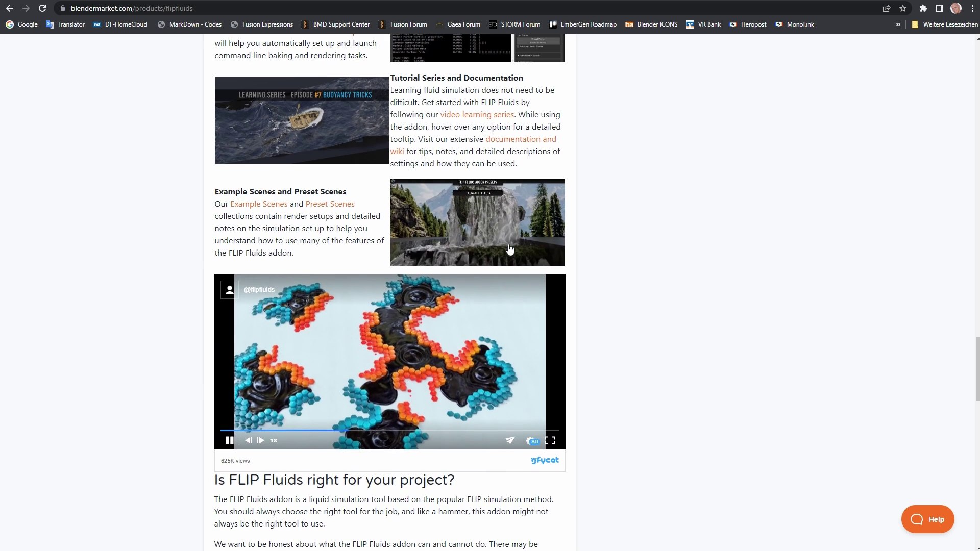
pyautogui.scroll(6, 509, 249)
pyautogui.scroll(7, 510, 249)
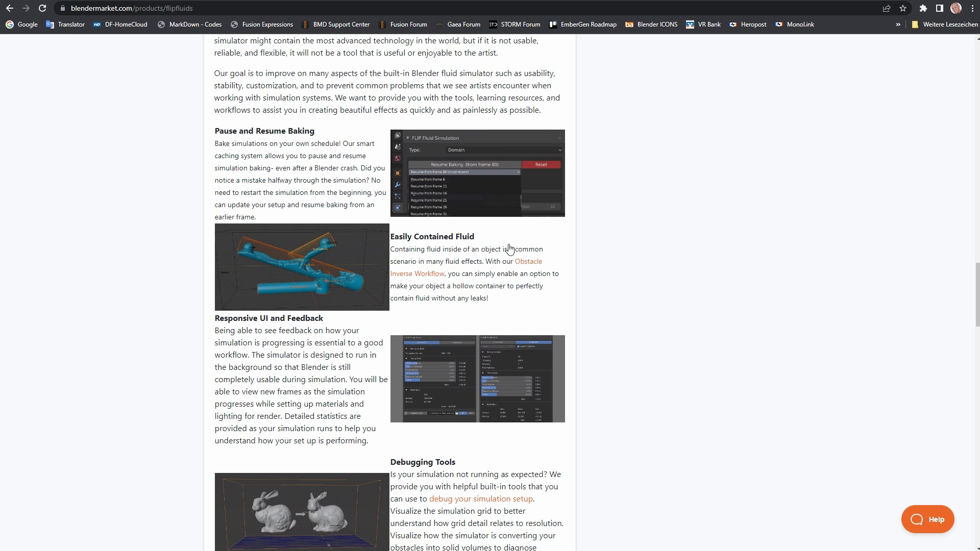
pyautogui.scroll(10, 510, 249)
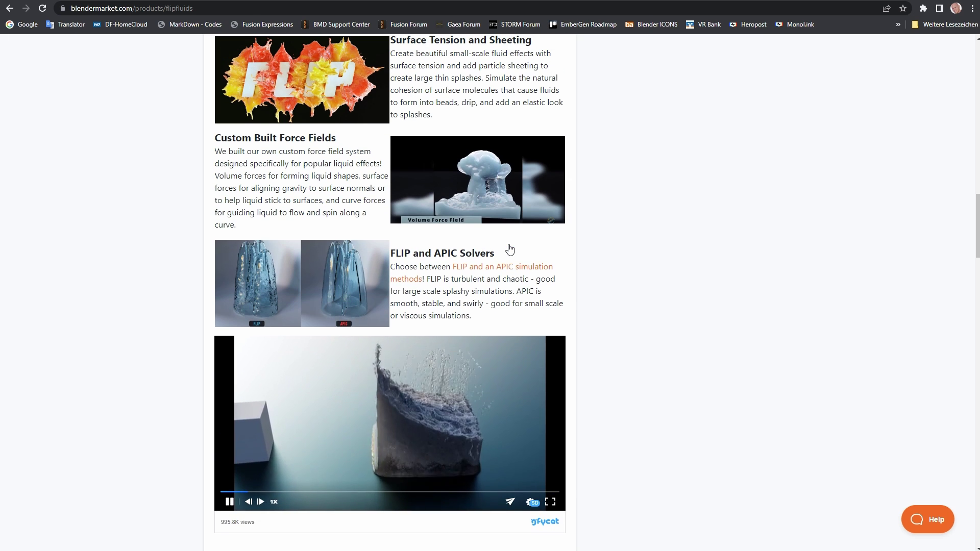
pyautogui.scroll(6, 510, 249)
pyautogui.scroll(6, 510, 249)
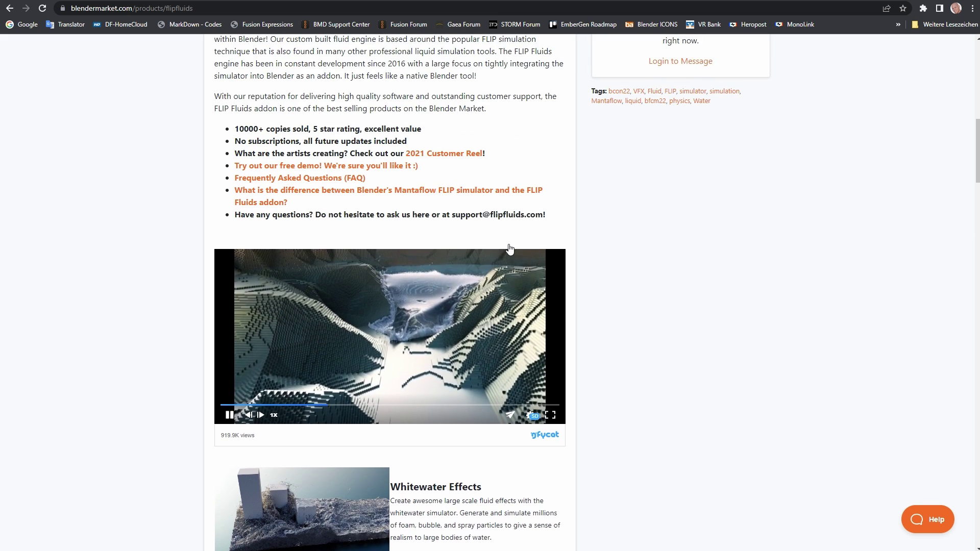
pyautogui.scroll(6, 510, 249)
pyautogui.scroll(3, 510, 249)
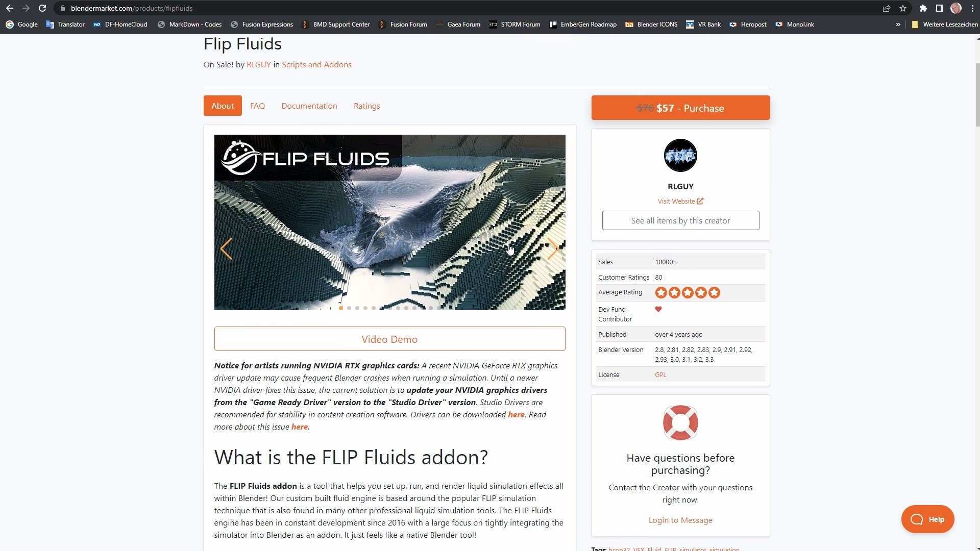
pyautogui.scroll(3, 510, 249)
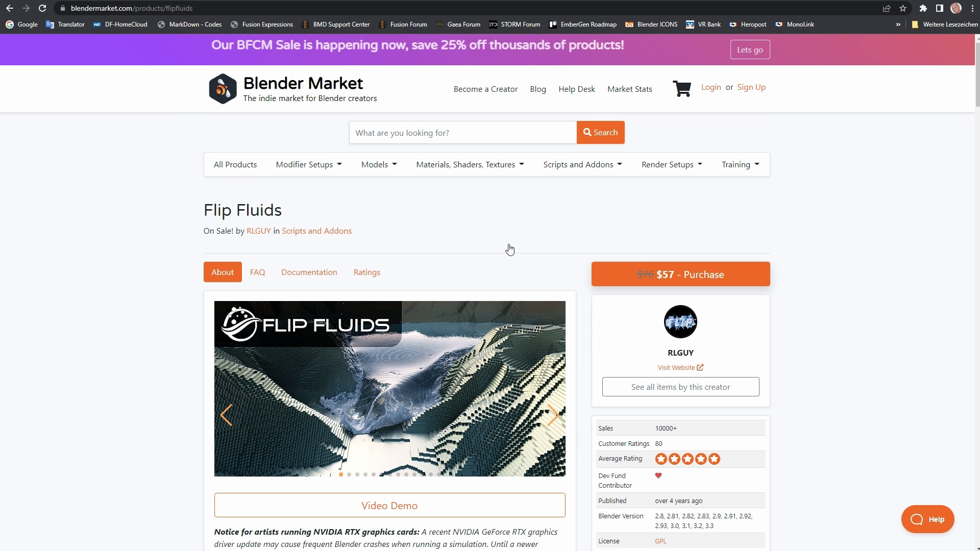
pyautogui.scroll(-15, 509, 249)
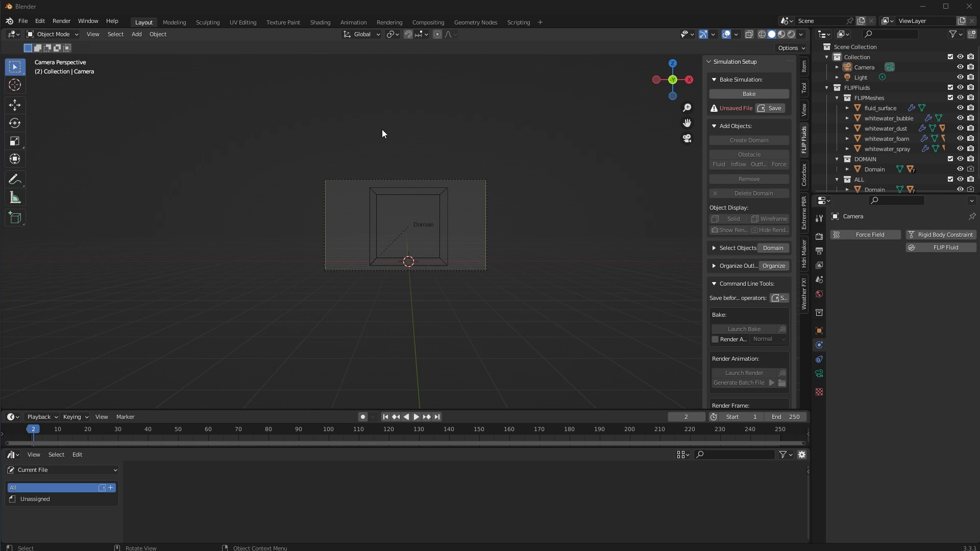
pyautogui.scroll(3, 382, 127)
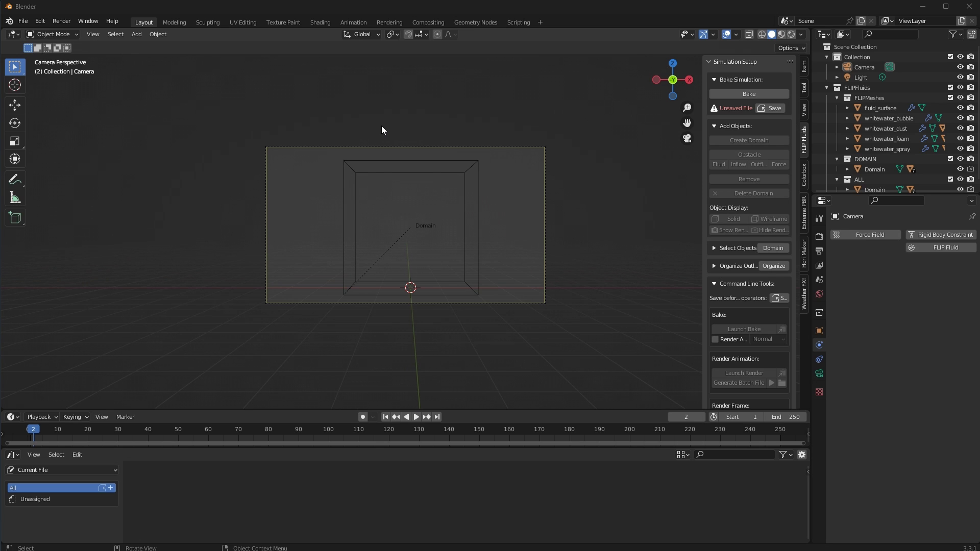
# Step: Open Edit > Preferences, centre its window, and look at the File Paths page
pyautogui.click(39, 23)
pyautogui.click(65, 167)
pyautogui.moveTo(67, 31); pyautogui.dragTo(414, 92)
pyautogui.click(276, 276)
# Step: Search the add-ons for 'flip' and scroll FLIP Fluids to its Preset Scenes Library section
pyautogui.click(254, 194)
pyautogui.click(515, 119)
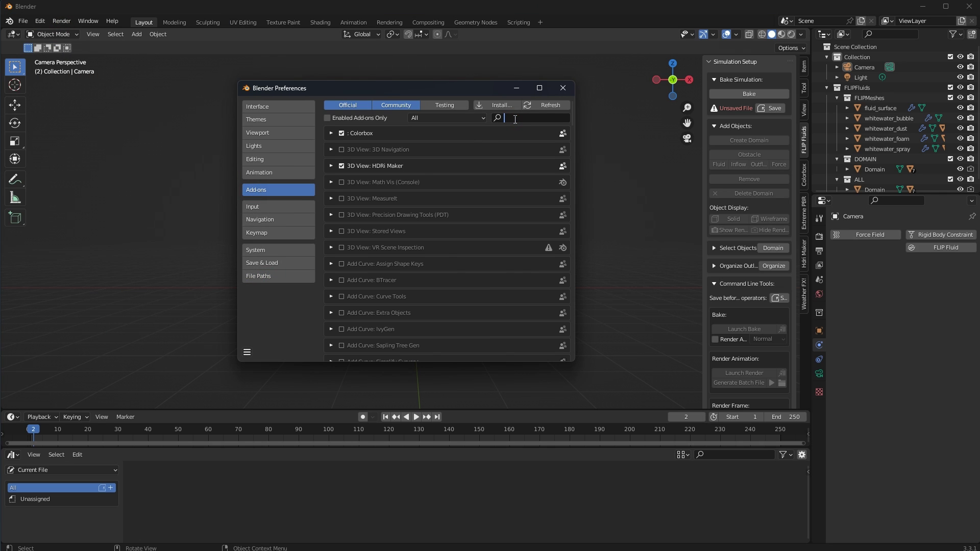
pyautogui.write('flip')
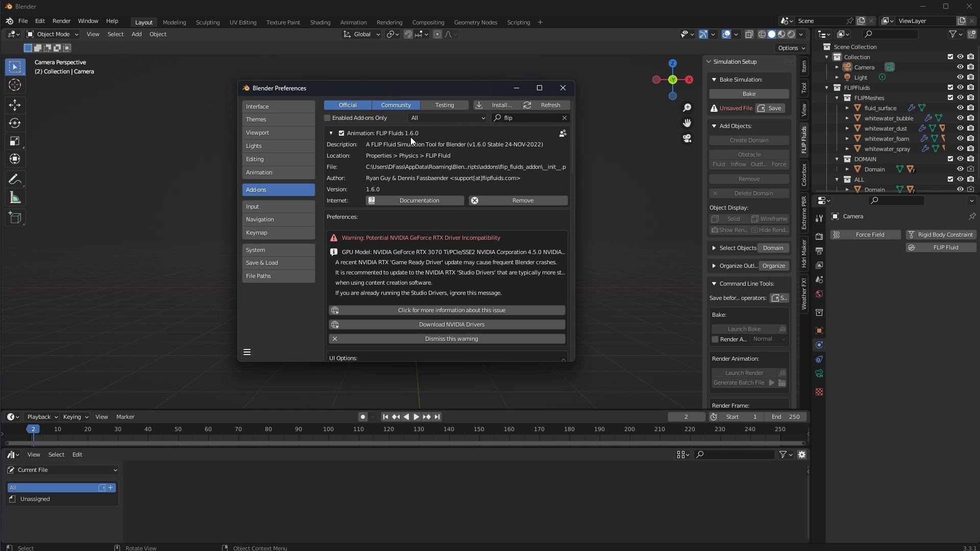
pyautogui.moveTo(571, 139); pyautogui.dragTo(568, 280)
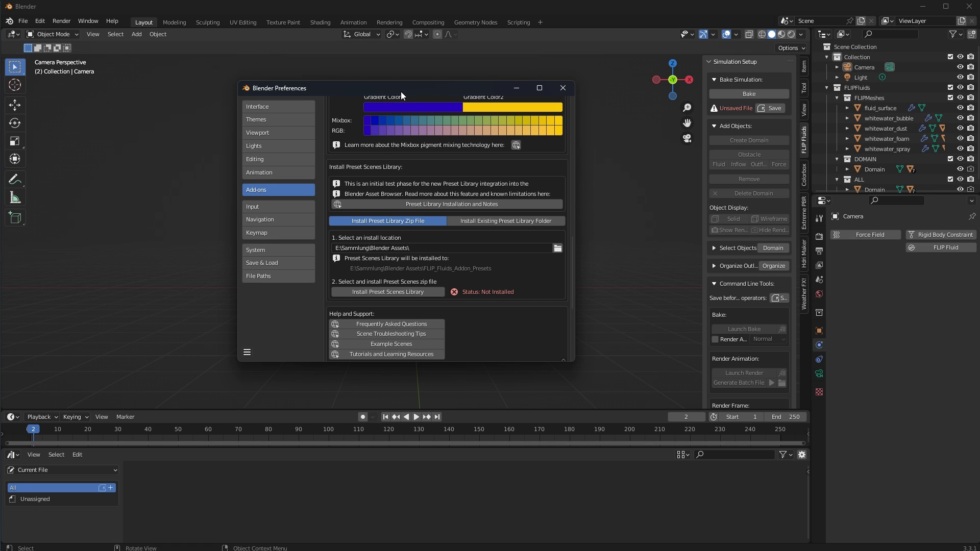
pyautogui.moveTo(400, 90); pyautogui.dragTo(390, 86)
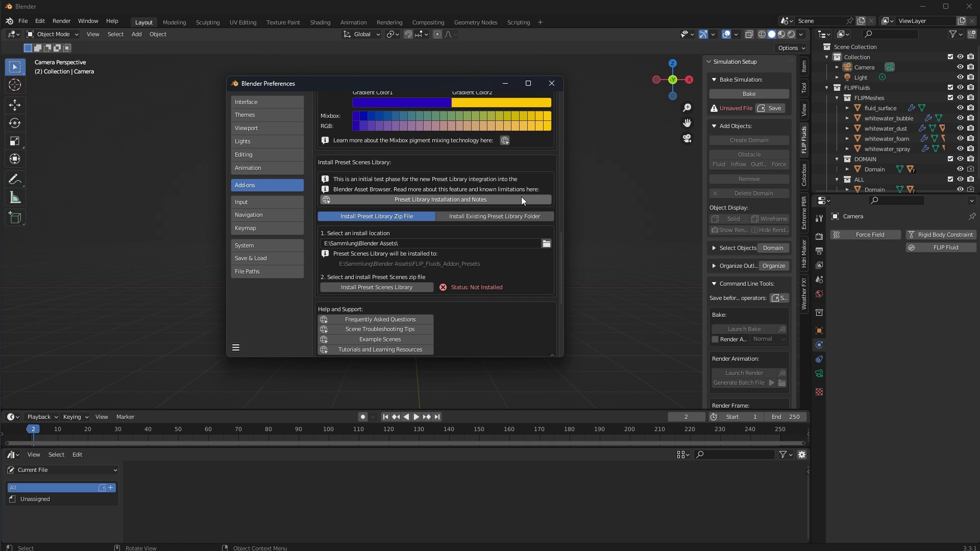
pyautogui.moveTo(430, 85); pyautogui.dragTo(418, 80)
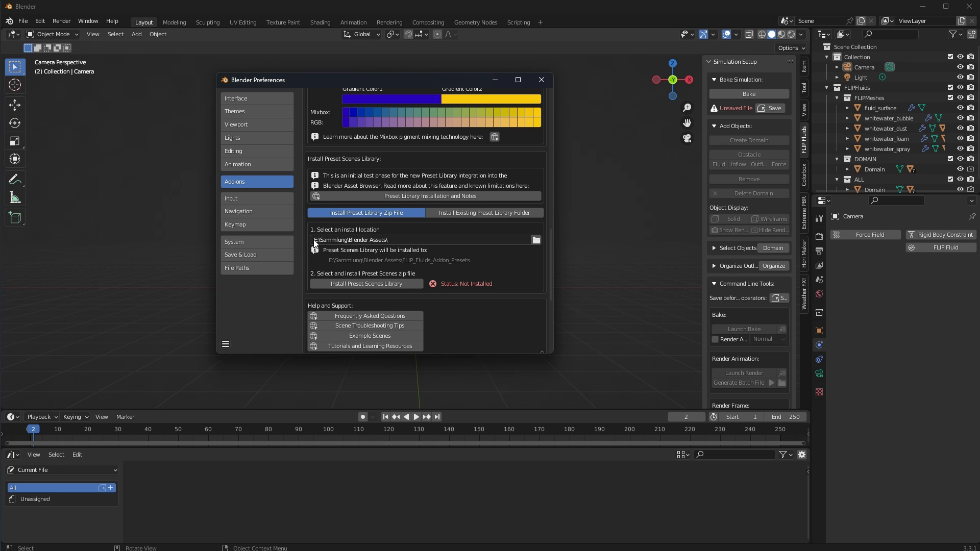
# Step: Browse for the install folder and confirm the path E:\Sammlung\Blender Assets\
pyautogui.click(536, 240)
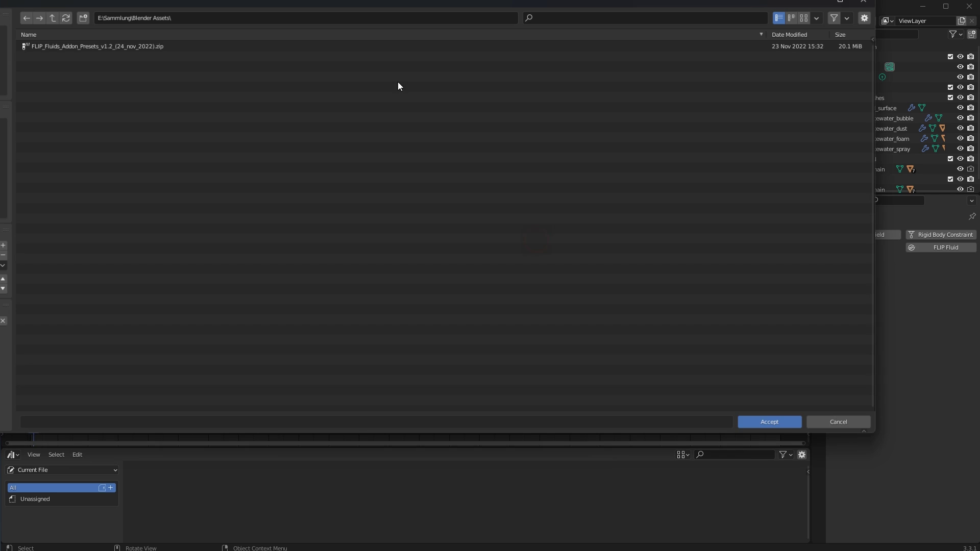
pyautogui.moveTo(354, 5); pyautogui.dragTo(534, 103)
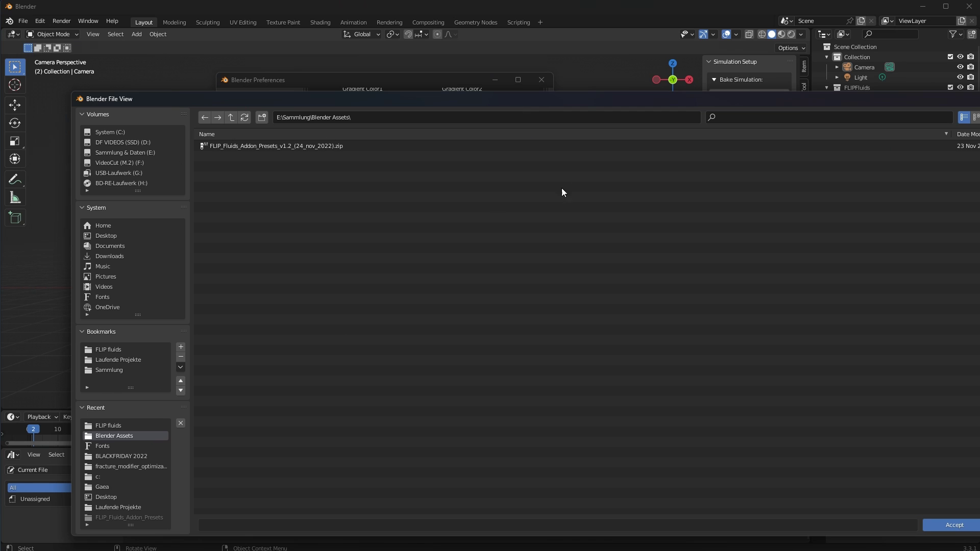
pyautogui.click(283, 116)
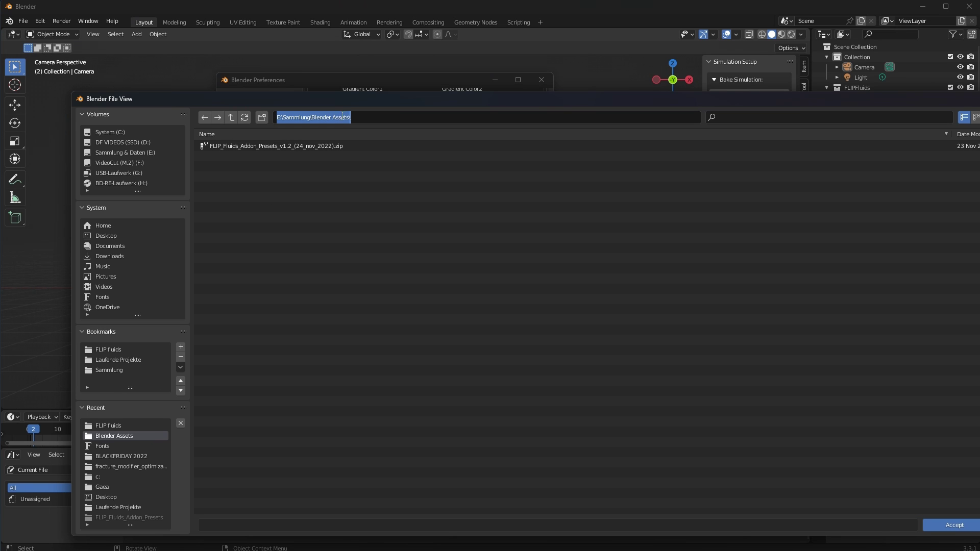
pyautogui.press('Return')
pyautogui.press('Return')
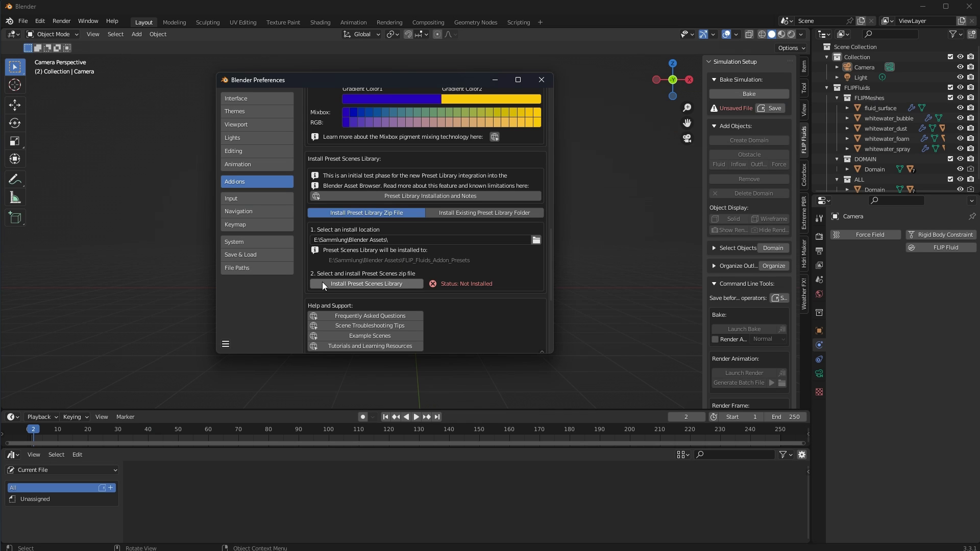
pyautogui.click(400, 284)
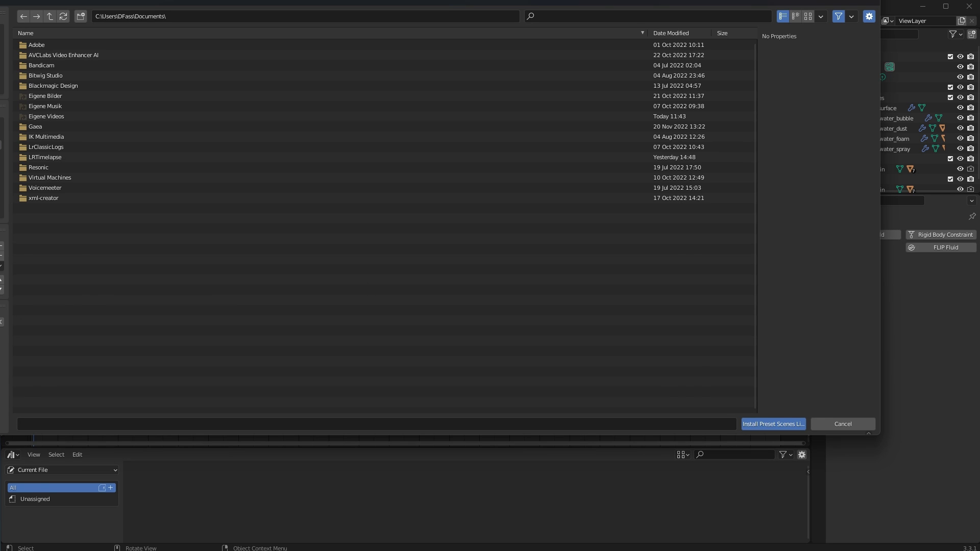
# Step: Pick the FLIP Fluids presets zip in Blender Assets, install it, and view File Paths
pyautogui.doubleClick(67, 86)
pyautogui.click(65, 45)
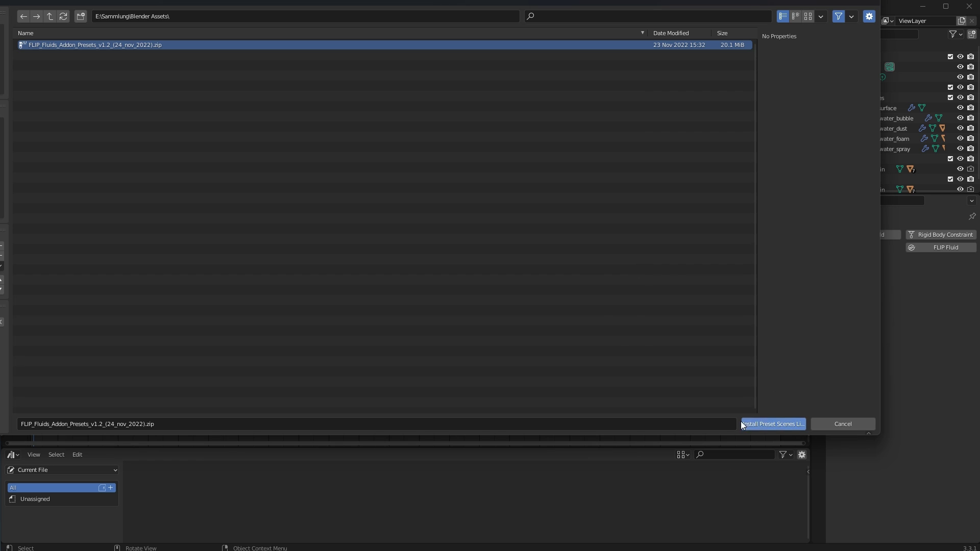
pyautogui.click(782, 423)
pyautogui.scroll(-2, 476, 245)
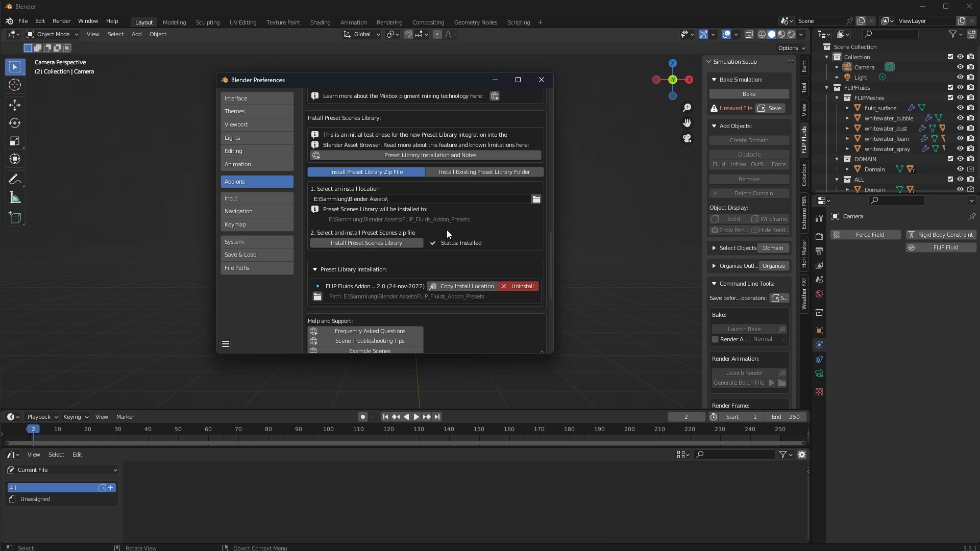
pyautogui.click(244, 269)
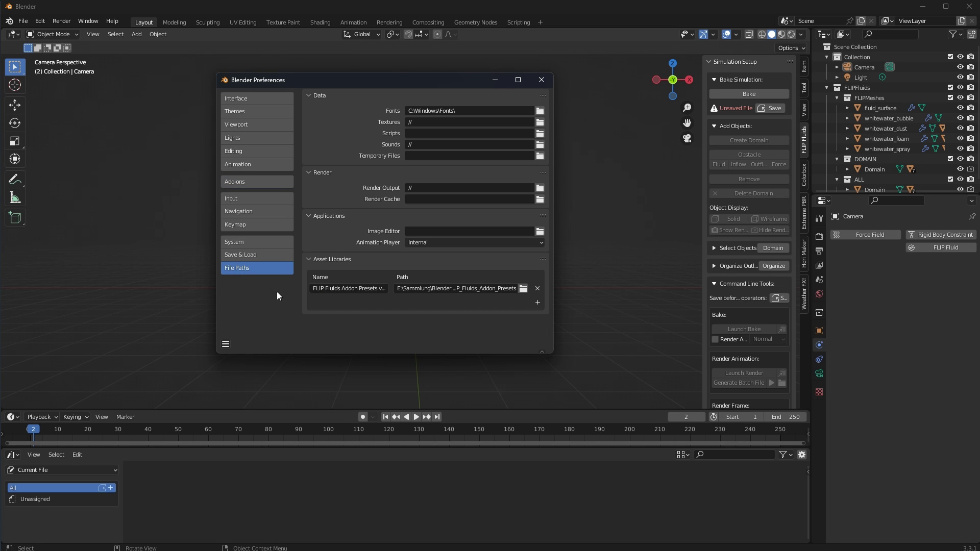
# Step: Widen Preferences to show the full library path, save preferences, and close the window
pyautogui.moveTo(553, 352); pyautogui.dragTo(560, 354)
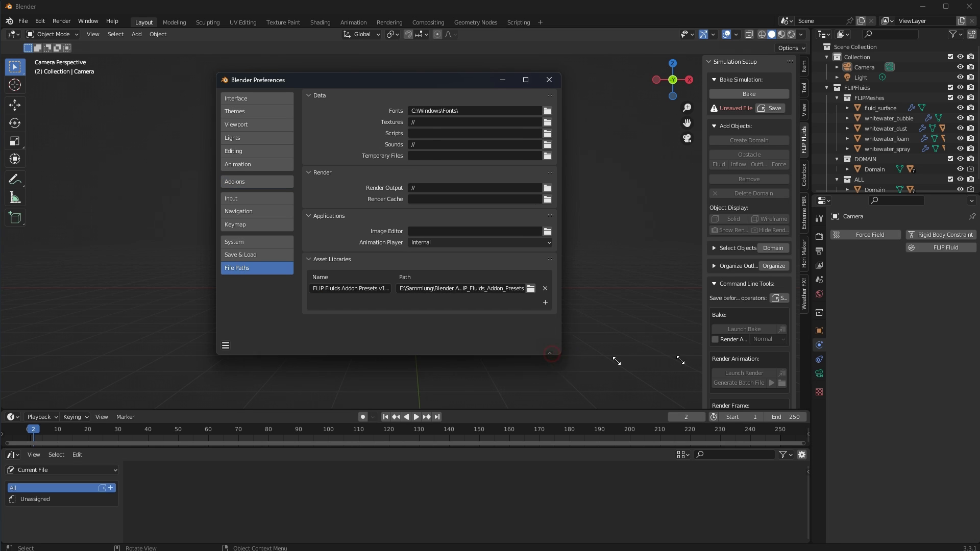
pyautogui.moveTo(681, 361); pyautogui.dragTo(722, 357)
pyautogui.moveTo(484, 81); pyautogui.dragTo(394, 77)
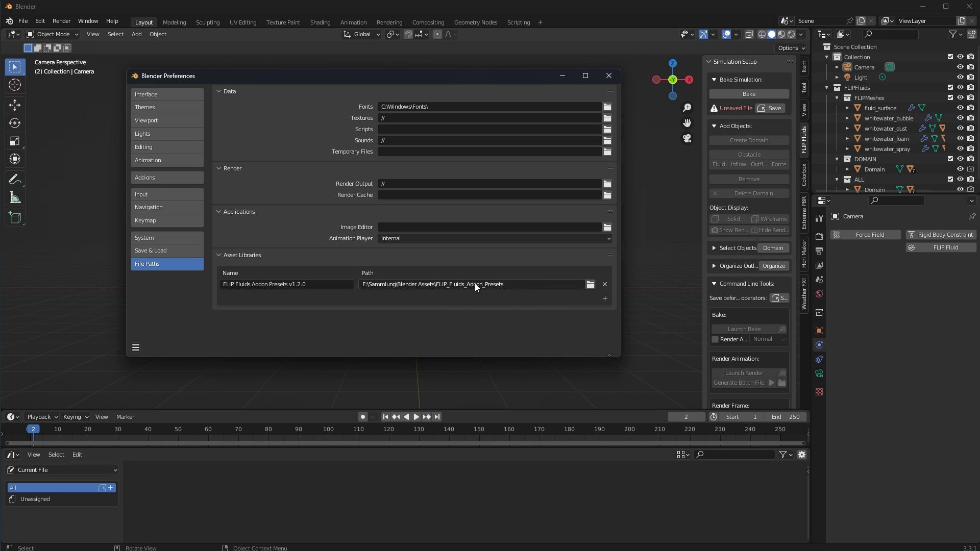
pyautogui.click(135, 348)
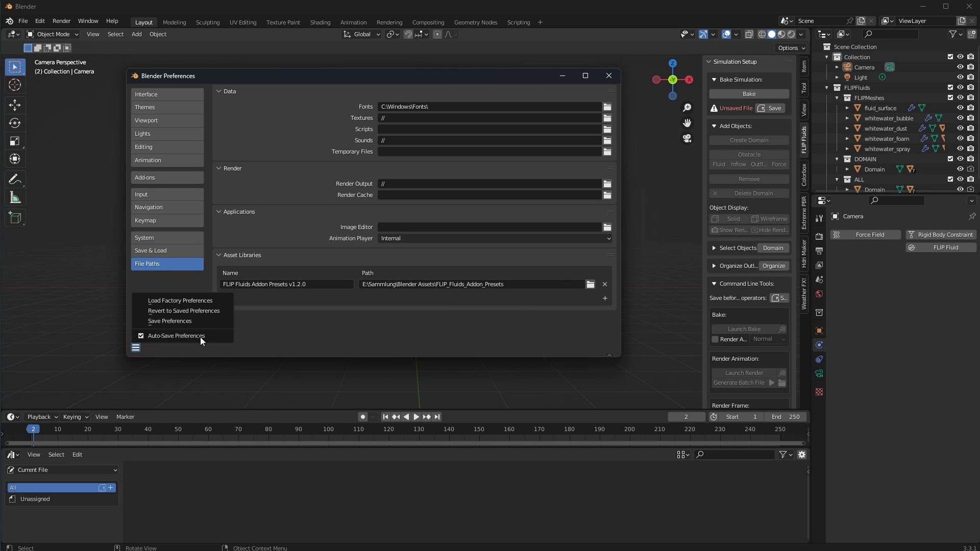
pyautogui.click(163, 321)
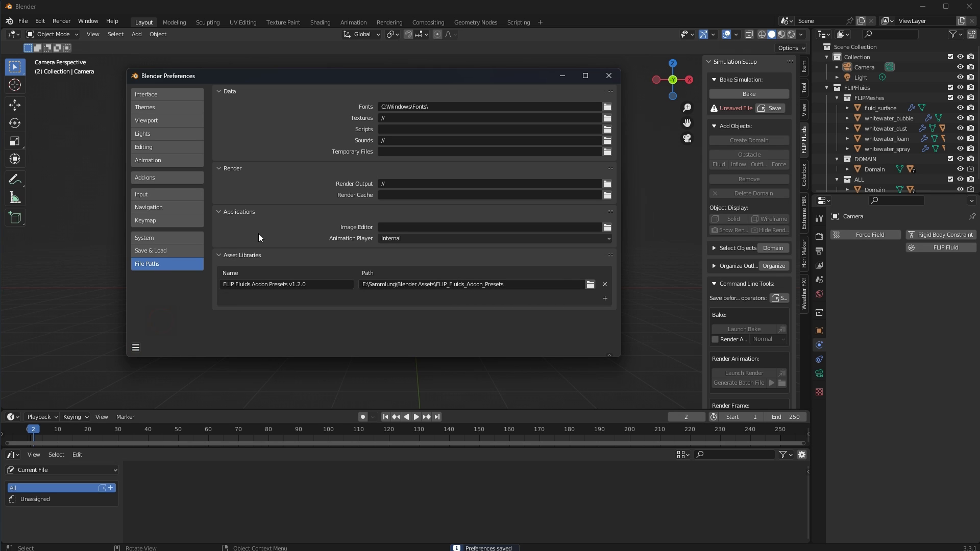
pyautogui.click(609, 75)
pyautogui.moveTo(244, 406); pyautogui.dragTo(230, 359)
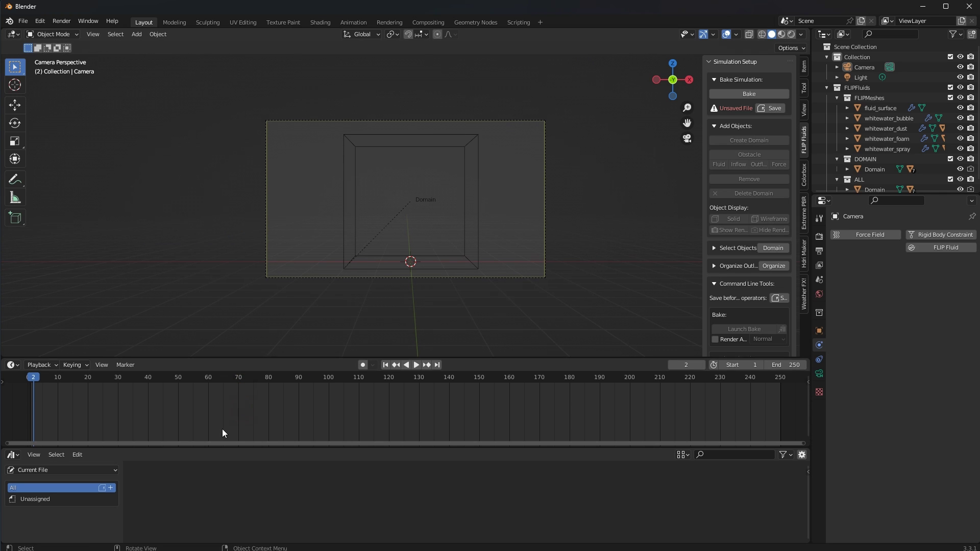
# Step: Switch the bottom asset browser to the FLIP Fluids Addon Presets library
pyautogui.moveTo(215, 448); pyautogui.dragTo(219, 408)
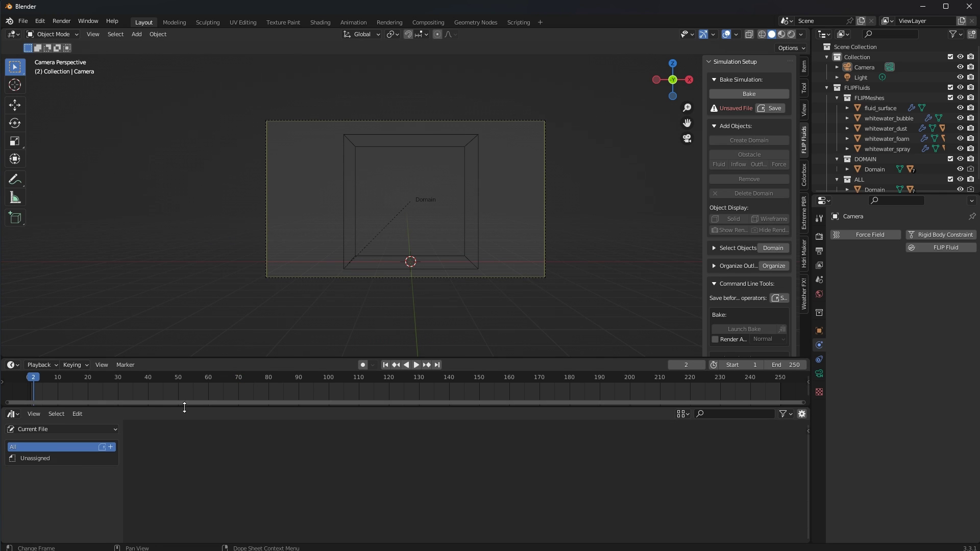
pyautogui.click(65, 429)
pyautogui.click(53, 458)
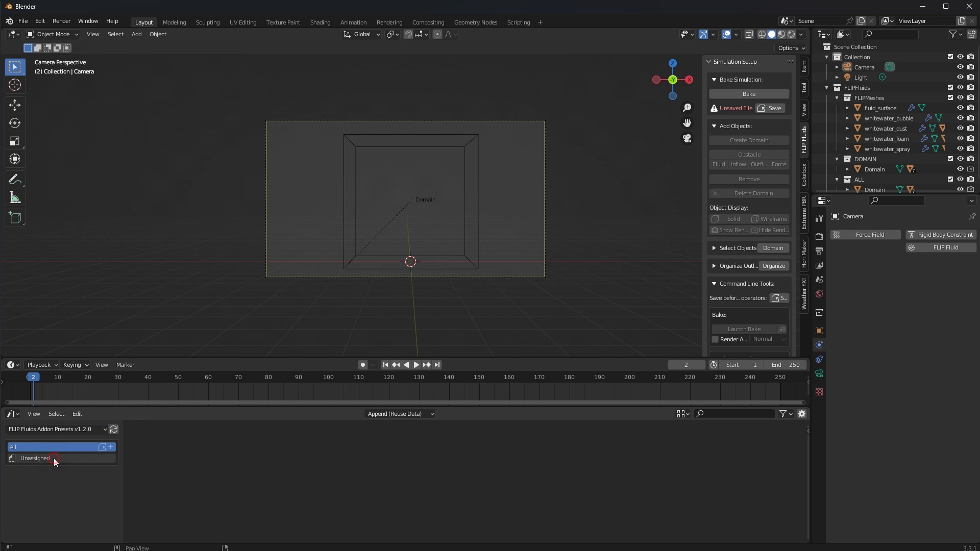
pyautogui.click(13, 414)
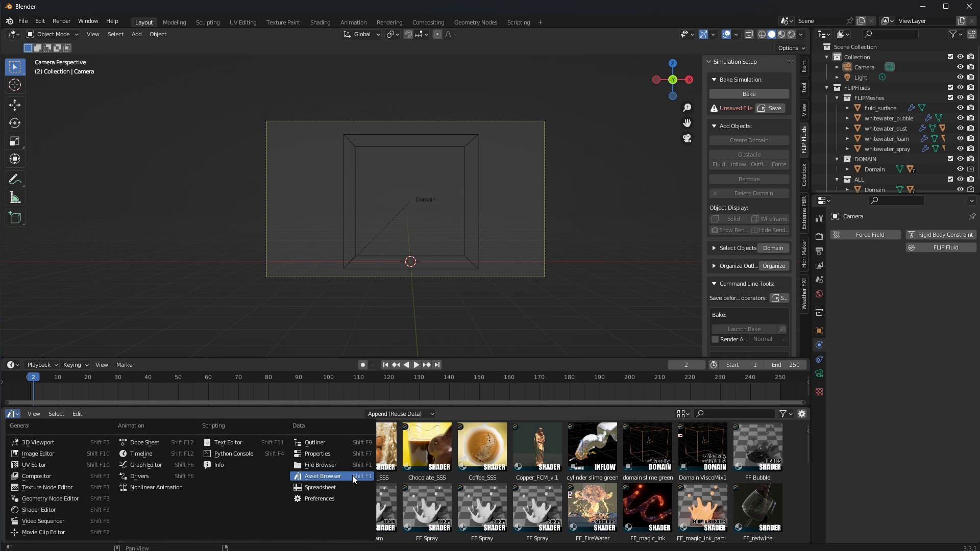
pyautogui.scroll(-3, 41, 494)
pyautogui.scroll(3, 41, 496)
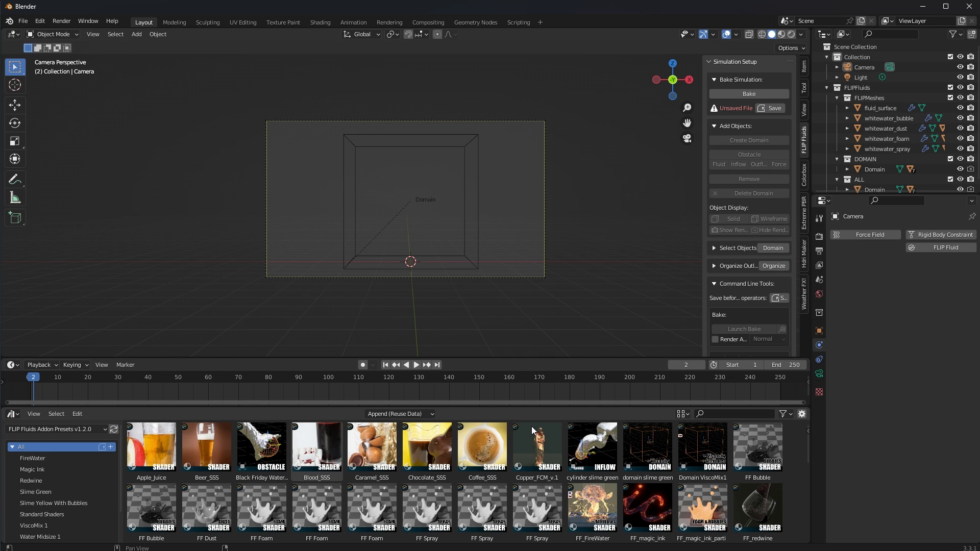
# Step: Make the preset thumbnails large, enlarge the editors, and filter to the FireWater category
pyautogui.click(686, 414)
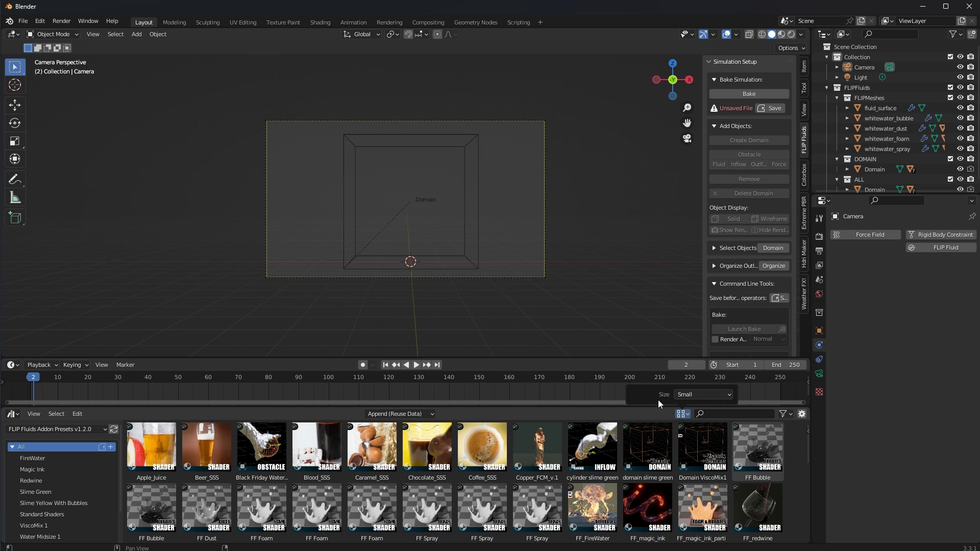
pyautogui.click(708, 396)
pyautogui.click(719, 438)
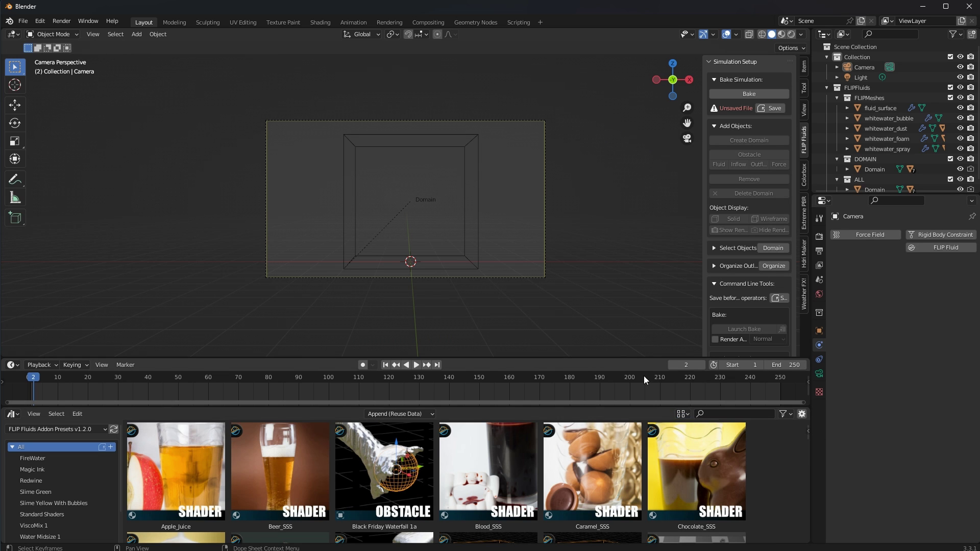
pyautogui.moveTo(569, 357); pyautogui.dragTo(576, 327)
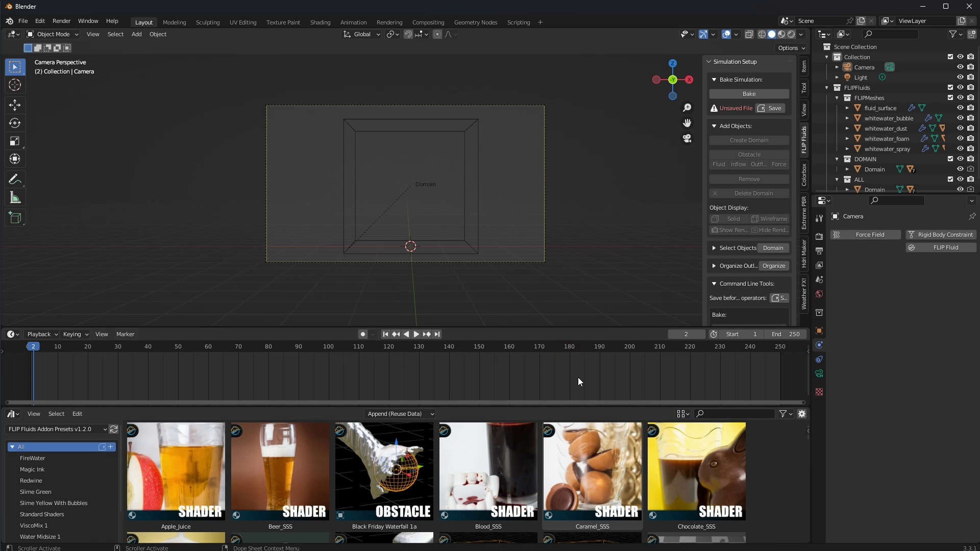
pyautogui.moveTo(574, 405); pyautogui.dragTo(575, 379)
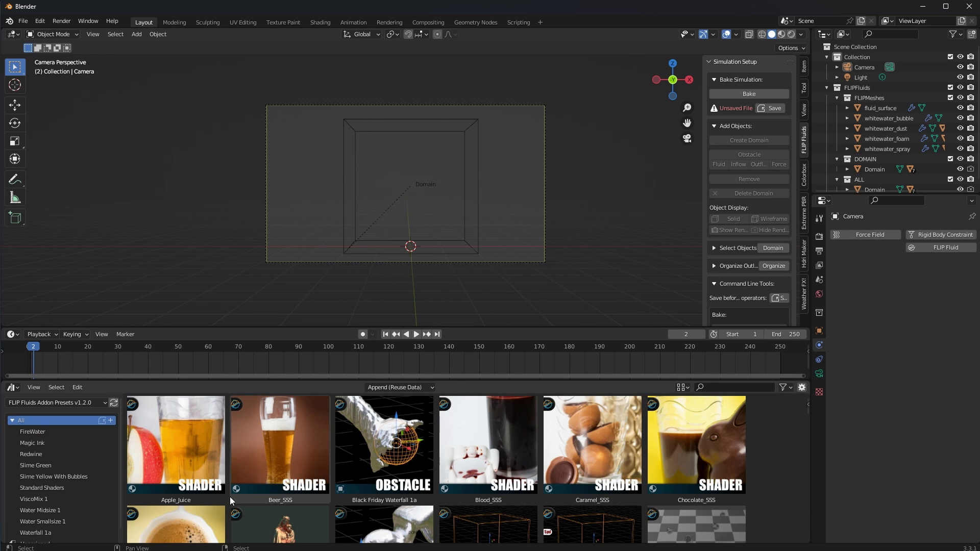
pyautogui.click(34, 433)
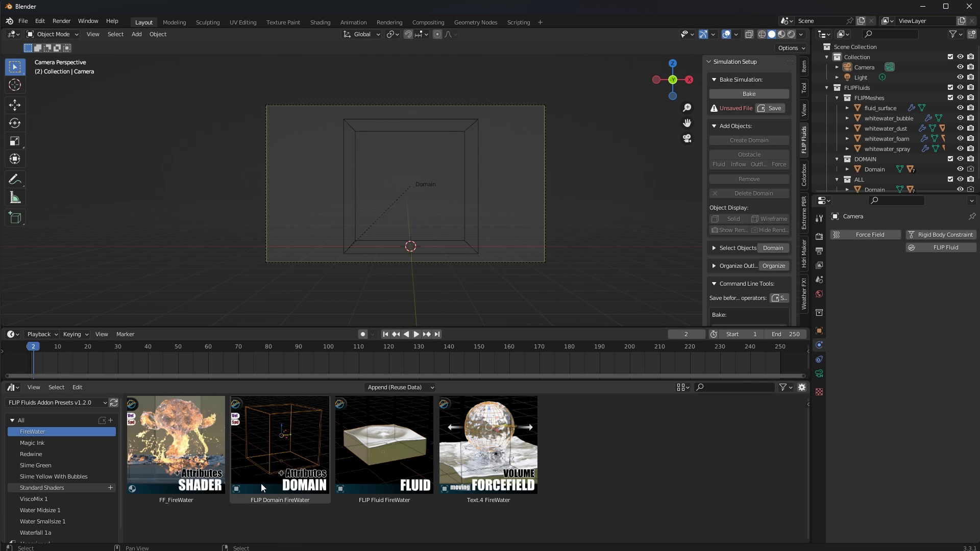
# Step: Drag the FLIP Domain and FLIP Fluid FireWater presets into the viewport, then scrub to frame 54
pyautogui.moveTo(292, 489); pyautogui.dragTo(271, 263)
pyautogui.moveTo(409, 277); pyautogui.dragTo(470, 274, button='middle')
pyautogui.scroll(-4, 470, 274)
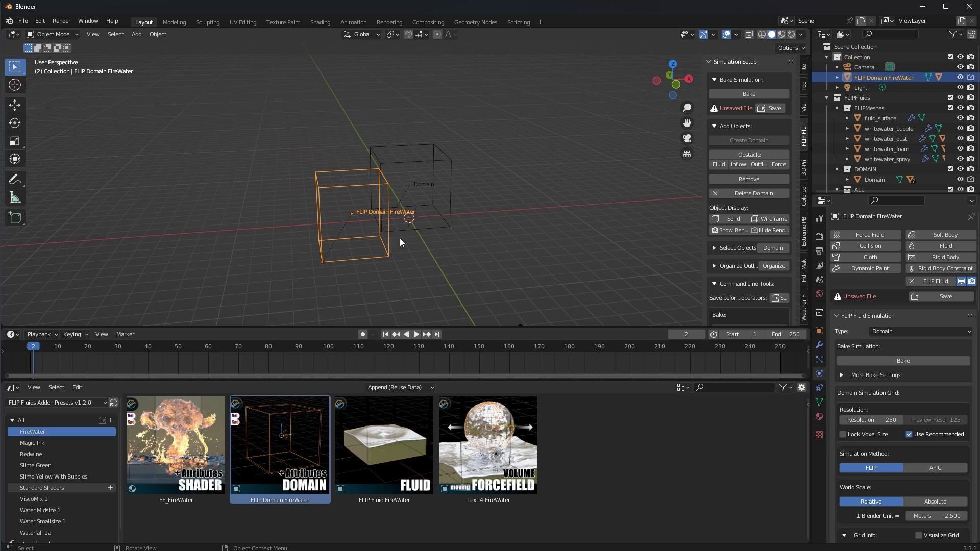
pyautogui.scroll(1, 444, 280)
pyautogui.moveTo(384, 449); pyautogui.dragTo(341, 260)
pyautogui.moveTo(151, 346); pyautogui.dragTo(190, 347)
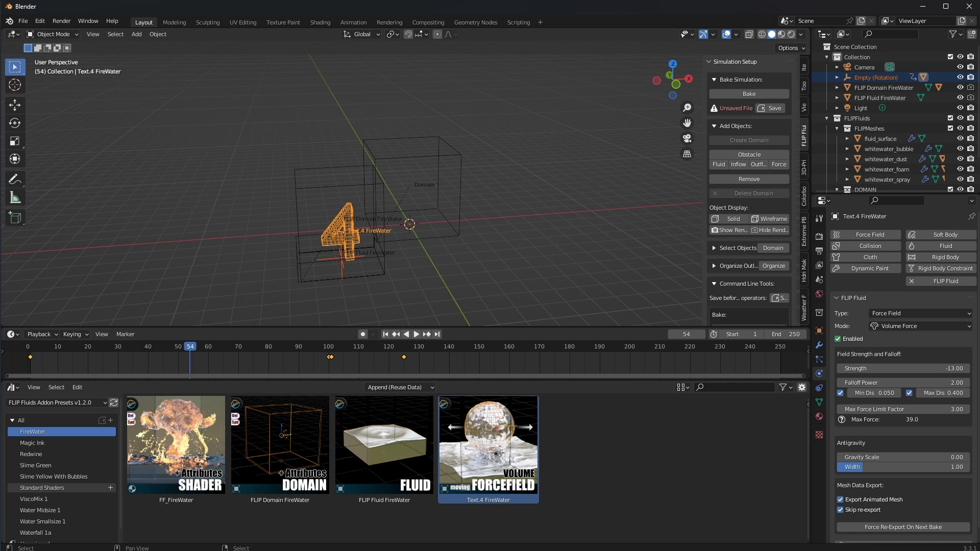
pyautogui.hotkey('alt', 'Tab')
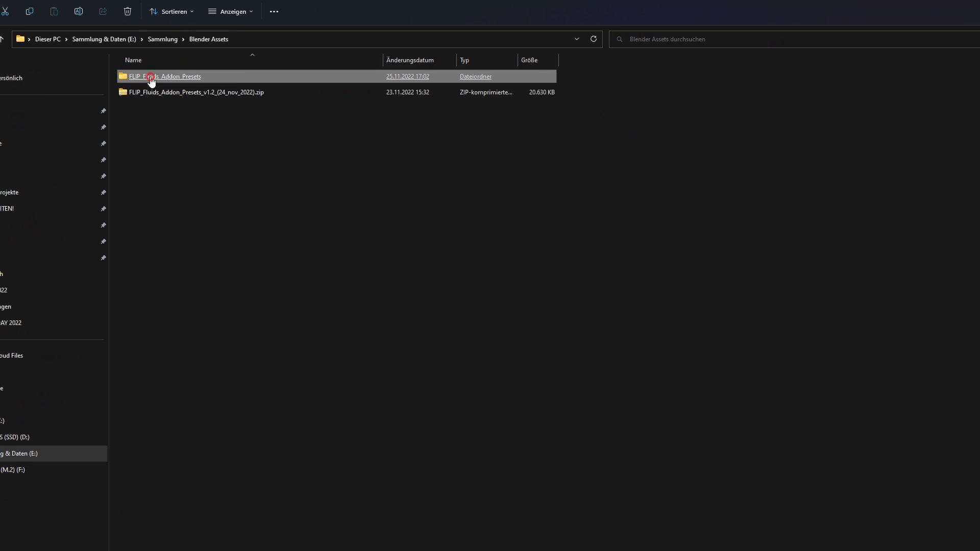
# Step: Open FLIP_Fluids_Addon_Presets and select FF_SlimeGreen, FF_ViscoMix_1 and FF_Waterfall_1a .blend files
pyautogui.doubleClick(151, 78)
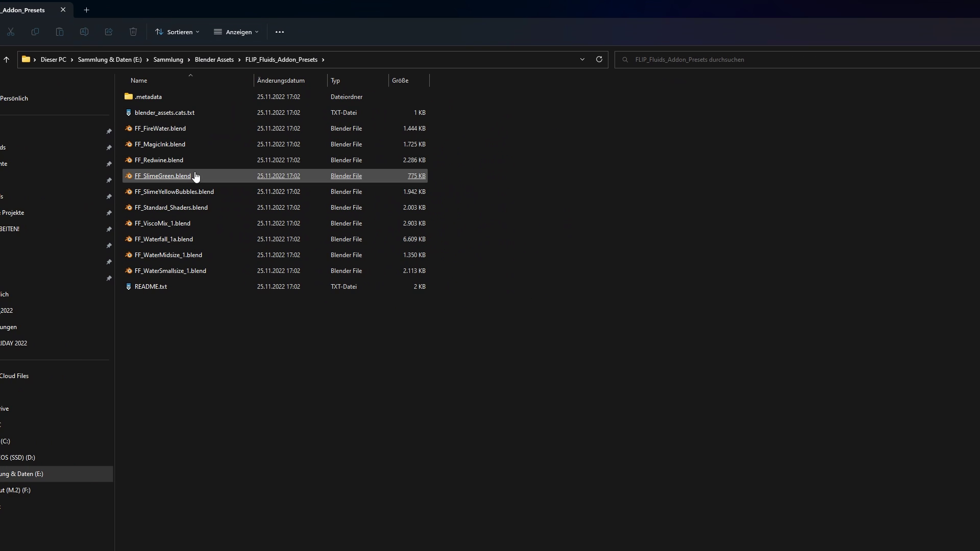
pyautogui.click(195, 176)
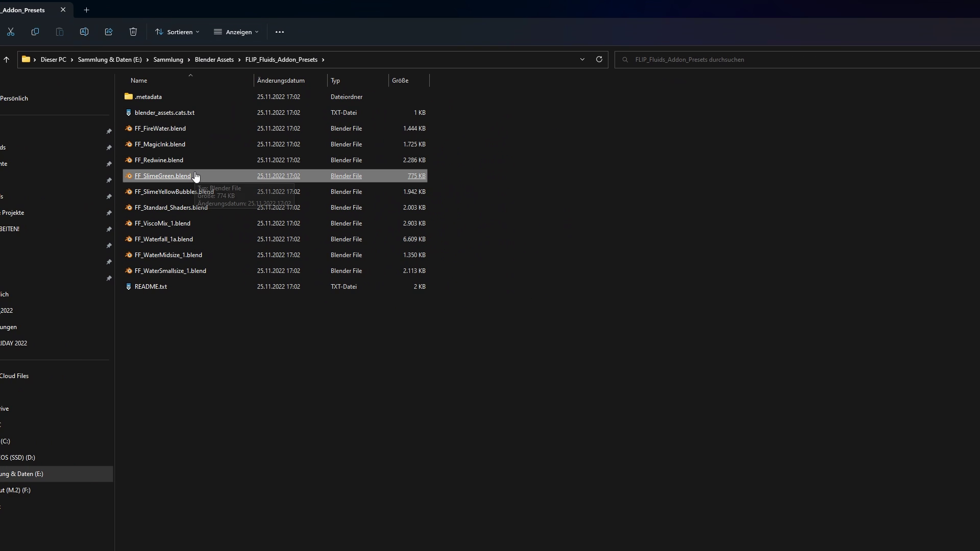
pyautogui.click(198, 224)
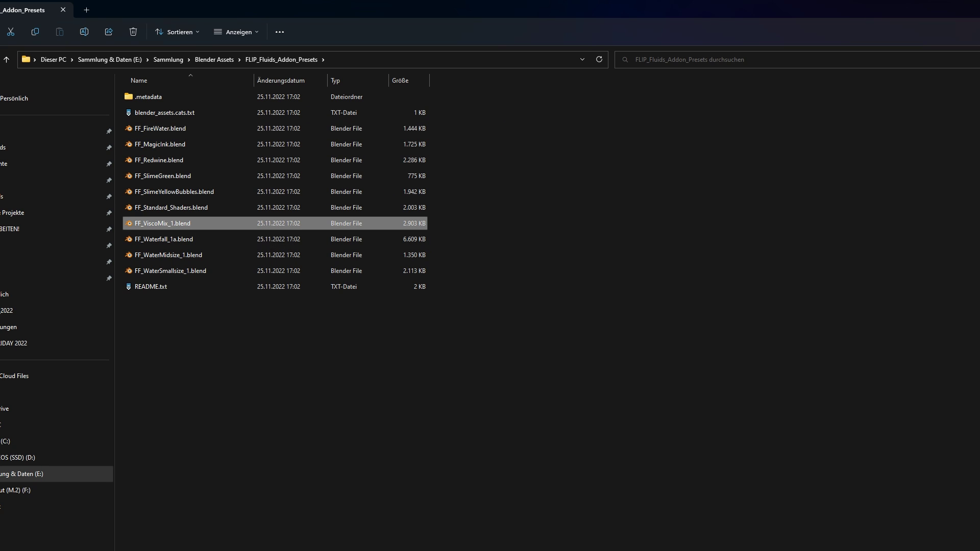
pyautogui.keyDown('ctrl'); pyautogui.click(178, 239); pyautogui.keyUp('ctrl')
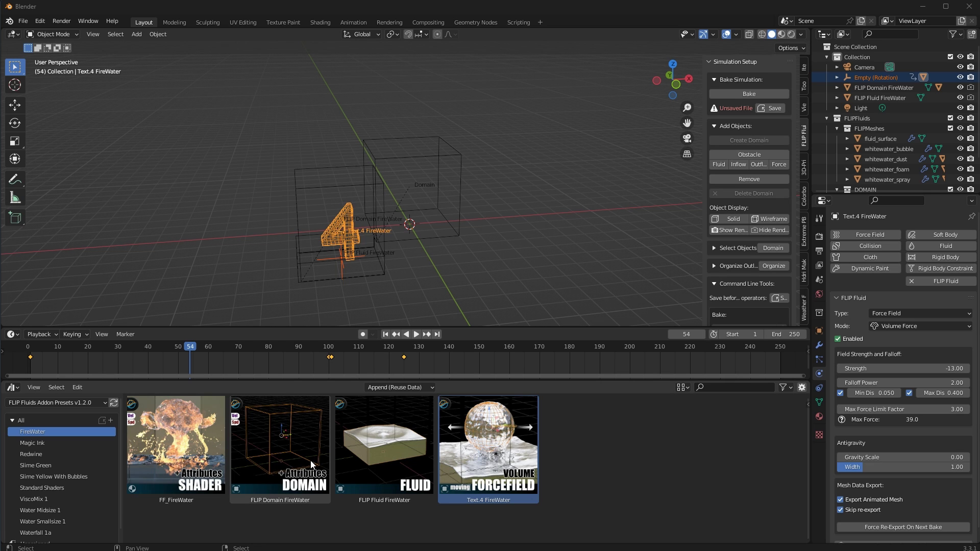
# Step: Select the Slime Green catalog to list its cylinder, domain, FF_slime_green and Suzanne presets
pyautogui.click(37, 467)
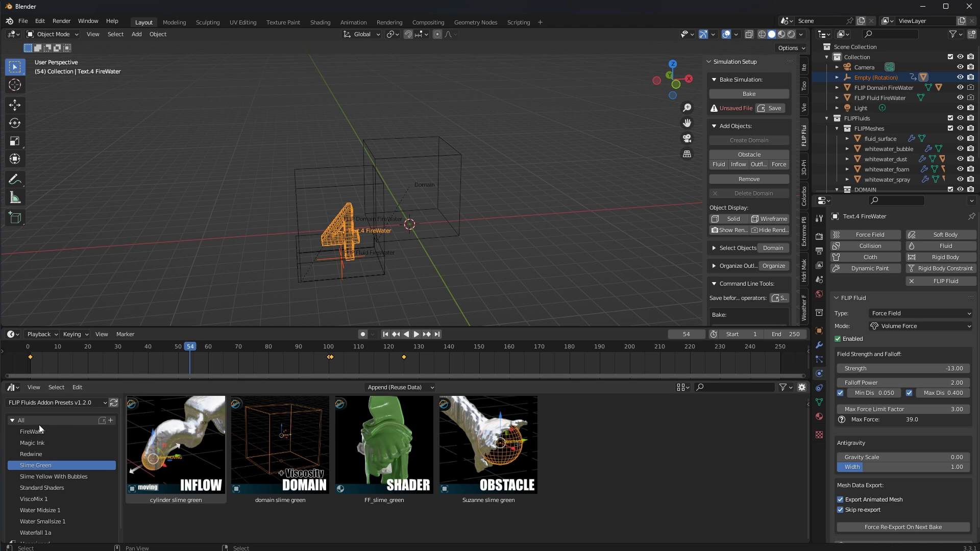